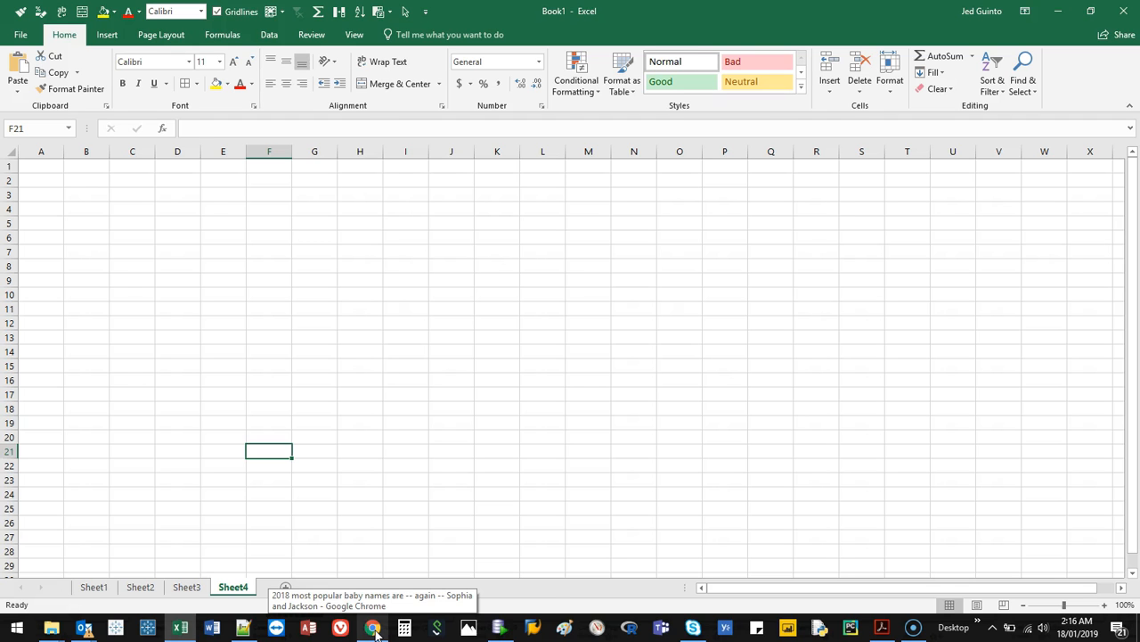
Switch to Chrome and reload the USA TODAY article on the most popular baby names of 2018
{"action": "left_click", "coordinate": [373, 628]}
{"action": "left_click", "coordinate": [364, 237]}
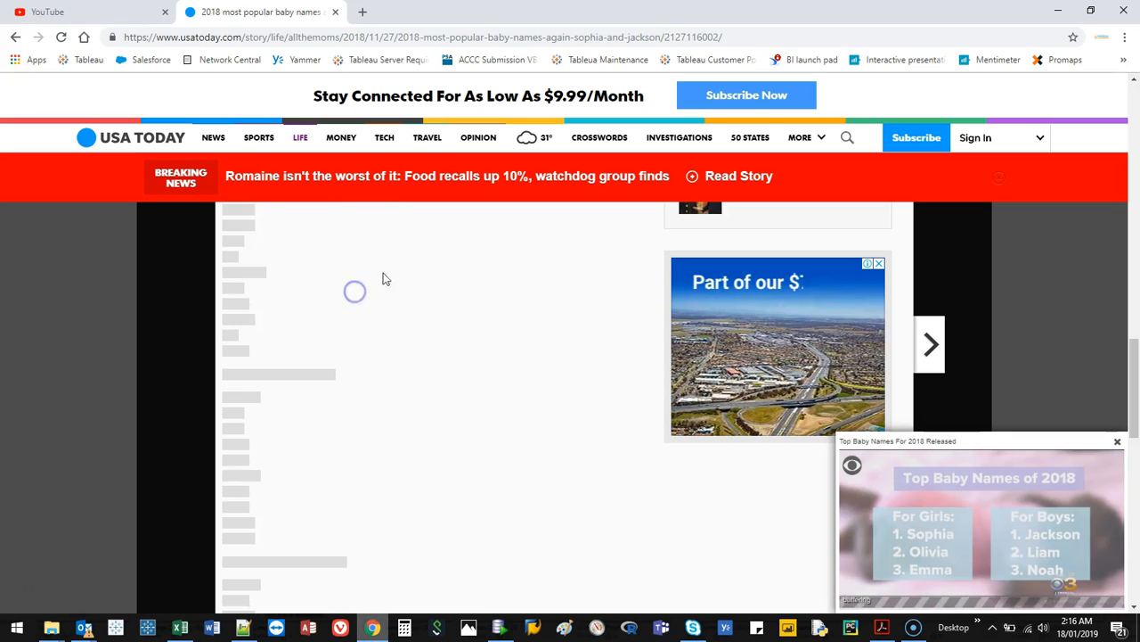
{"action": "left_click", "coordinate": [63, 39]}
{"action": "scroll", "coordinate": [268, 160], "scroll_direction": "up", "scroll_amount": 3}
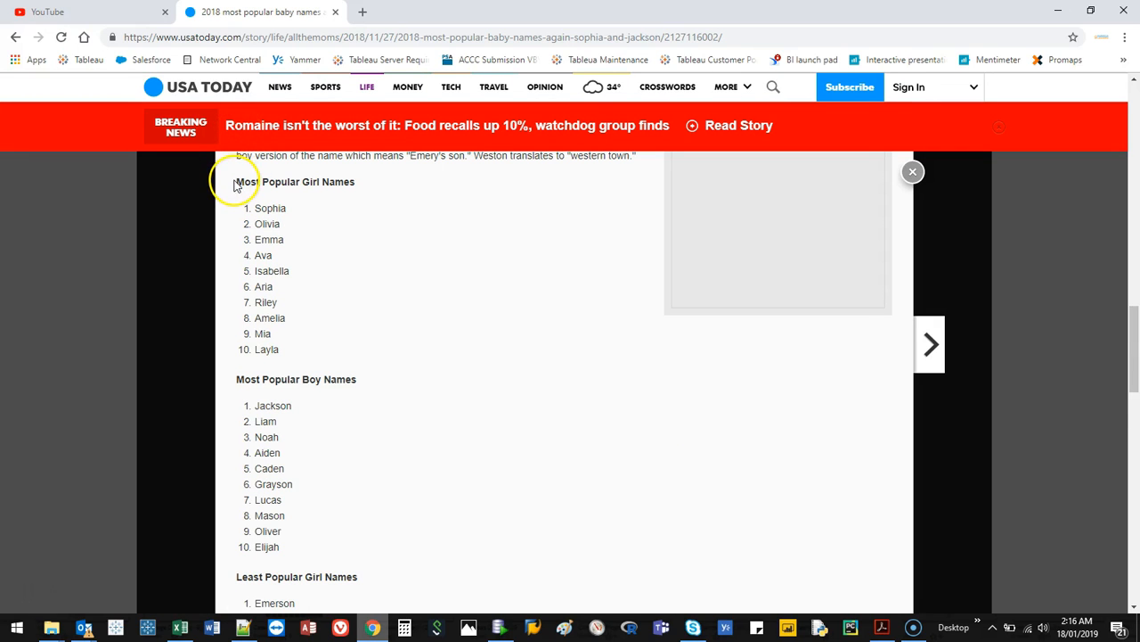
Copy the article's four name lists, from the Most Popular Girl Names heading through the end of Least Popular Boy Names
{"action": "left_click_drag", "start_coordinate": [236, 182], "coordinate": [353, 285]}
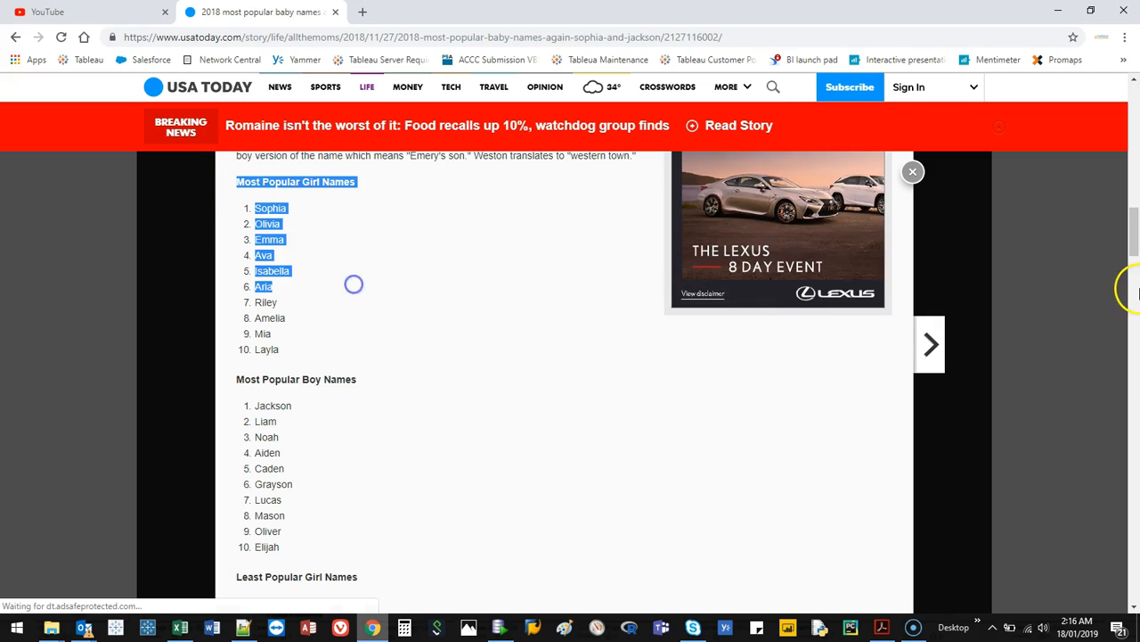
{"action": "left_click_drag", "start_coordinate": [1134, 240], "coordinate": [1138, 292]}
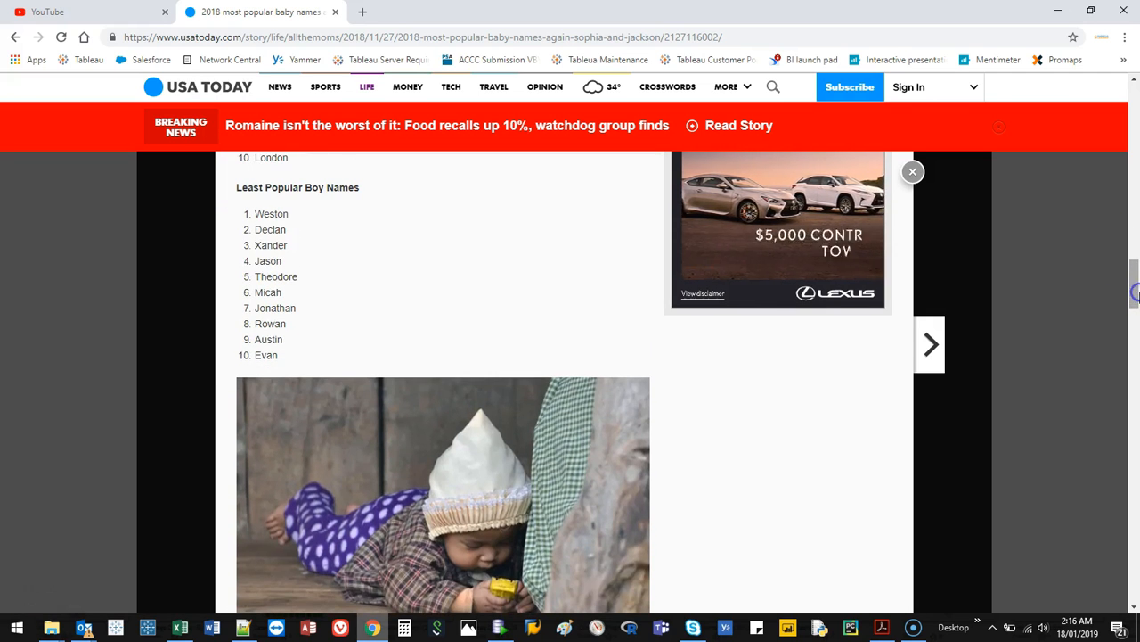
{"action": "left_click", "coordinate": [292, 357], "text": "shift"}
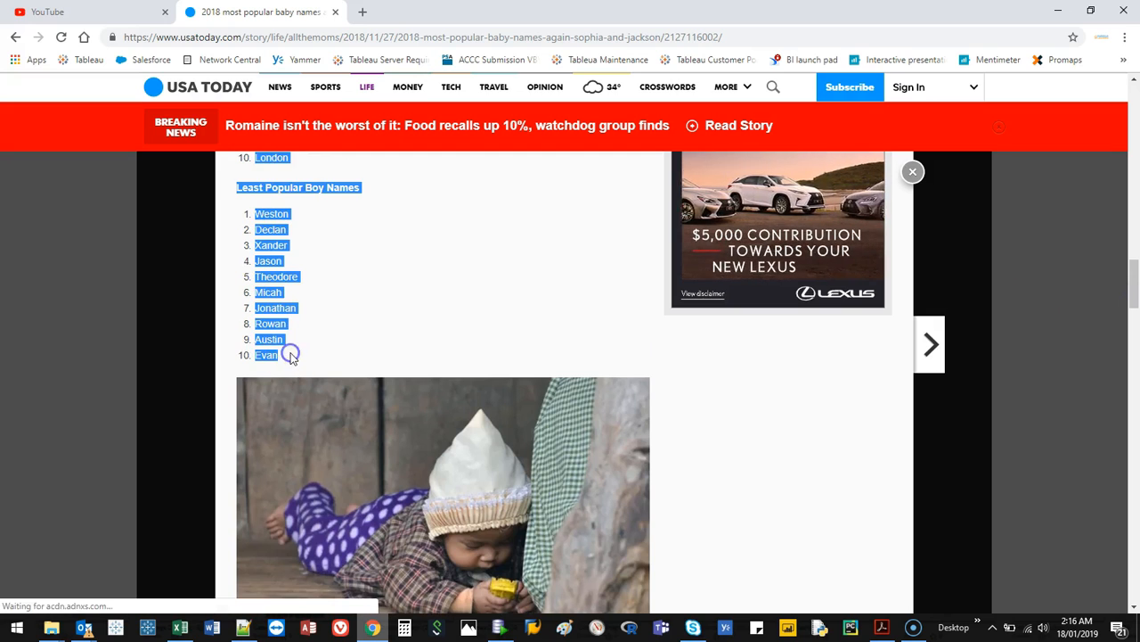
{"action": "right_click", "coordinate": [268, 303]}
{"action": "left_click", "coordinate": [299, 307]}
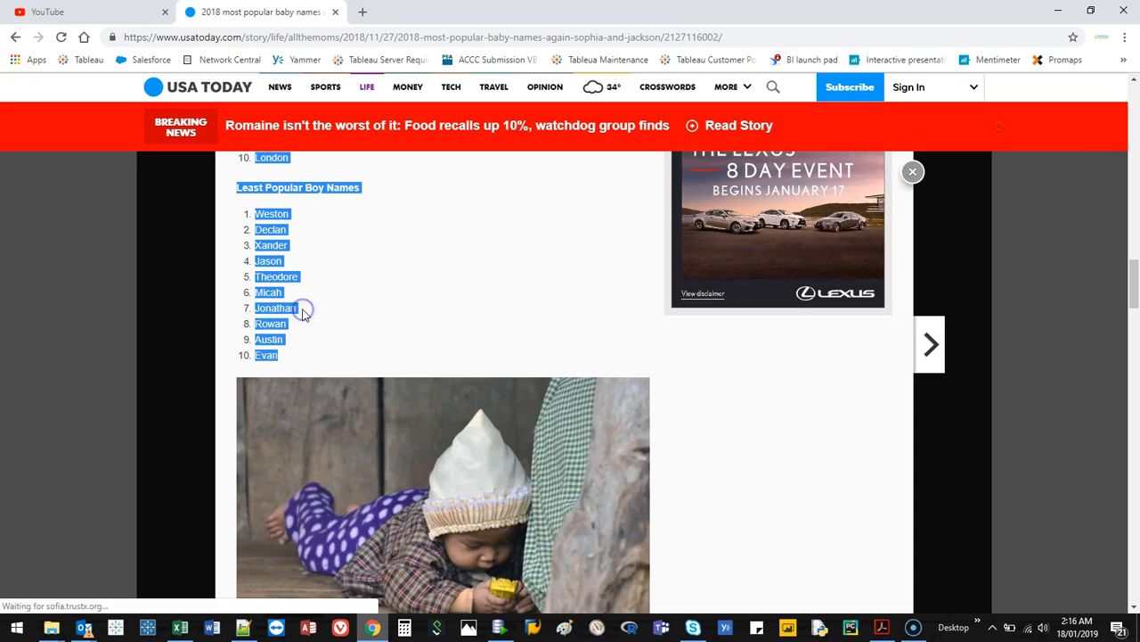
Switch back to Excel and paste the copied name lists into Sheet4 starting at cell A1
{"action": "left_click", "coordinate": [1061, 10]}
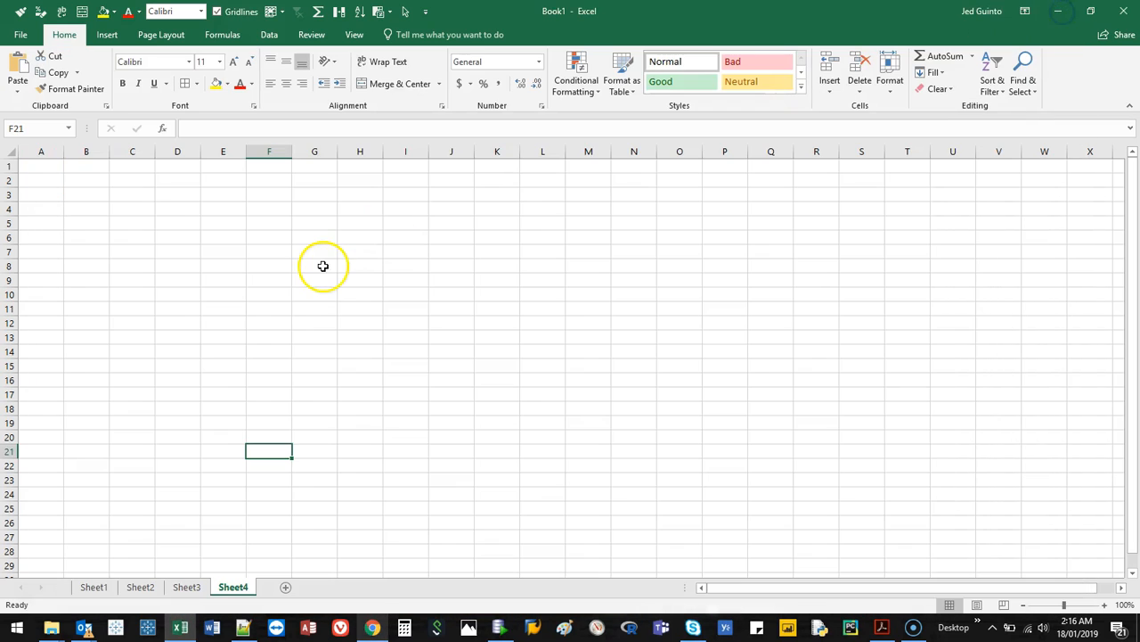
{"action": "left_click", "coordinate": [57, 161]}
{"action": "key", "text": "ctrl+v"}
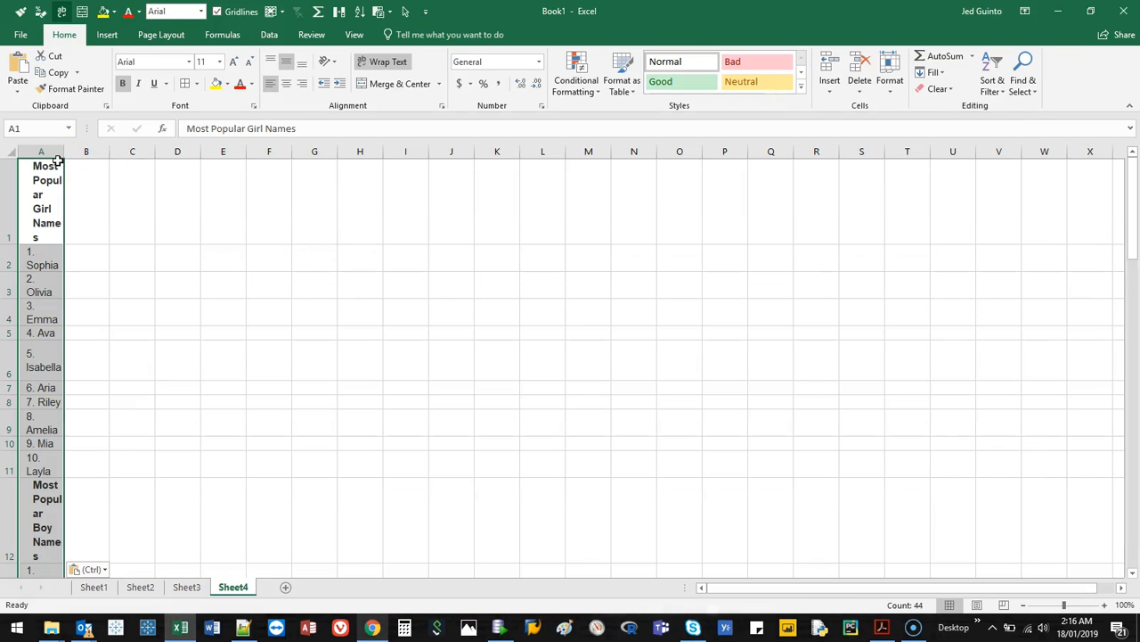
{"action": "left_click_drag", "start_coordinate": [1135, 189], "coordinate": [1130, 108]}
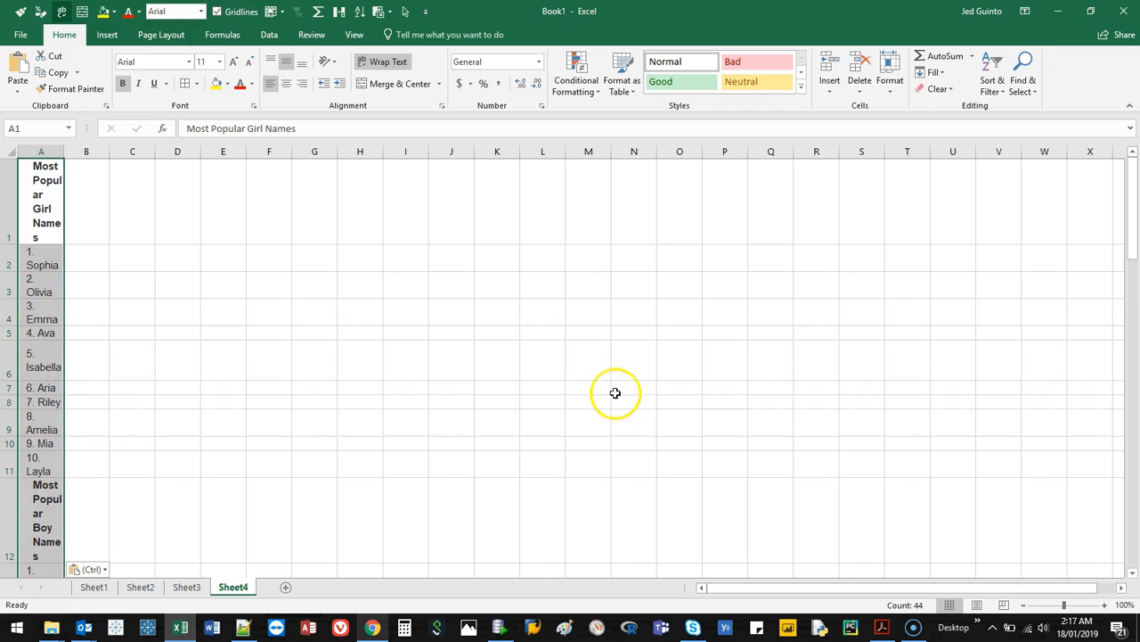
{"action": "left_click_drag", "start_coordinate": [1125, 248], "coordinate": [1130, 99]}
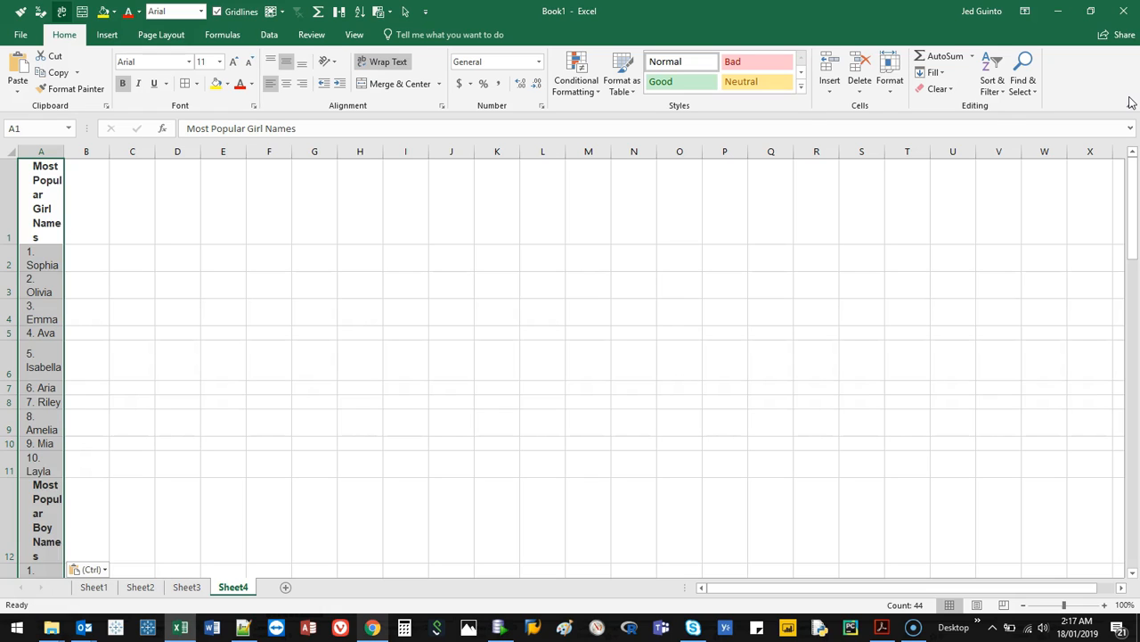
{"action": "left_click", "coordinate": [825, 91]}
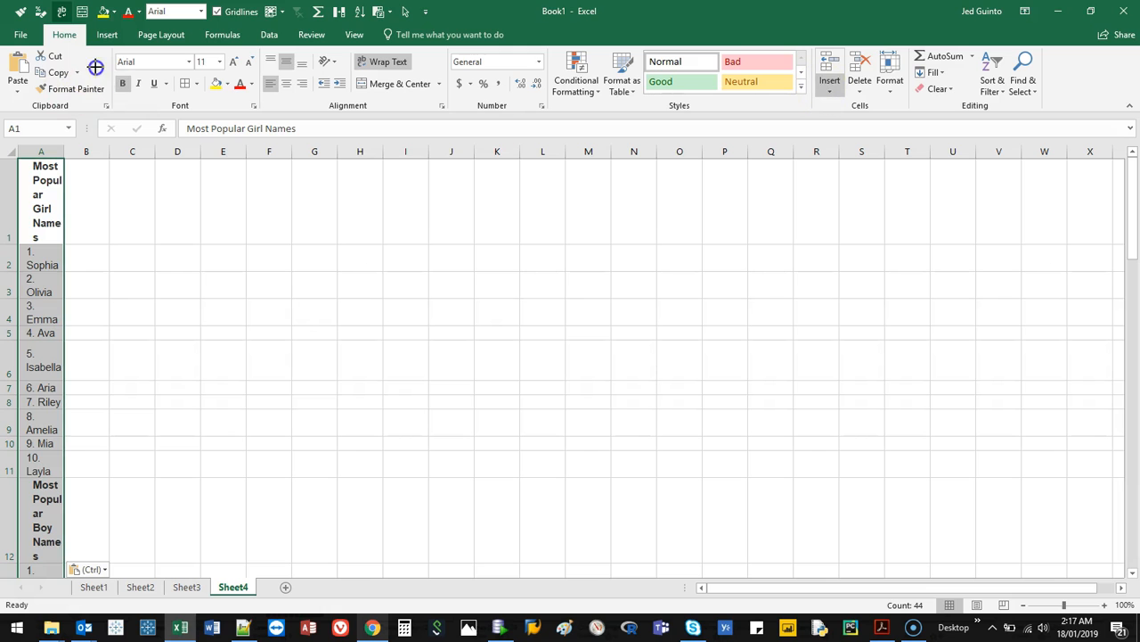
{"action": "mouse_move", "coordinate": [40, 46]}
{"action": "left_mouse_down"}
{"action": "mouse_move", "coordinate": [224, 71]}
{"action": "mouse_move", "coordinate": [566, 81]}
{"action": "left_mouse_up"}
{"action": "left_click_drag", "start_coordinate": [655, 81], "coordinate": [907, 92]}
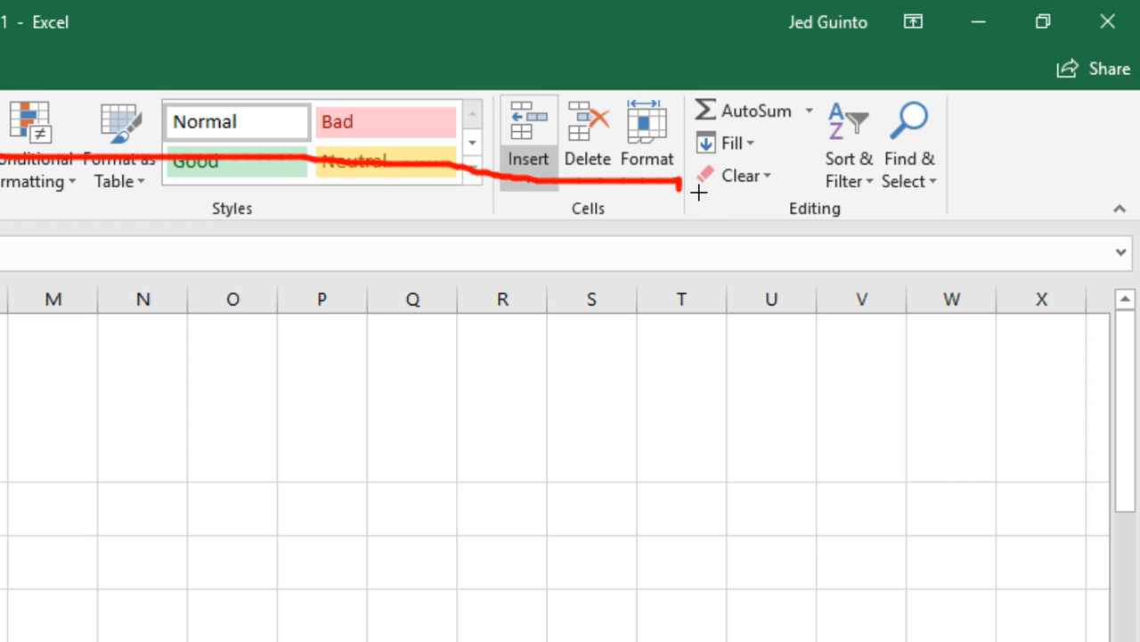
{"action": "mouse_move", "coordinate": [695, 197]}
{"action": "left_mouse_down"}
{"action": "mouse_move", "coordinate": [794, 184]}
{"action": "mouse_move", "coordinate": [707, 170]}
{"action": "left_mouse_up"}
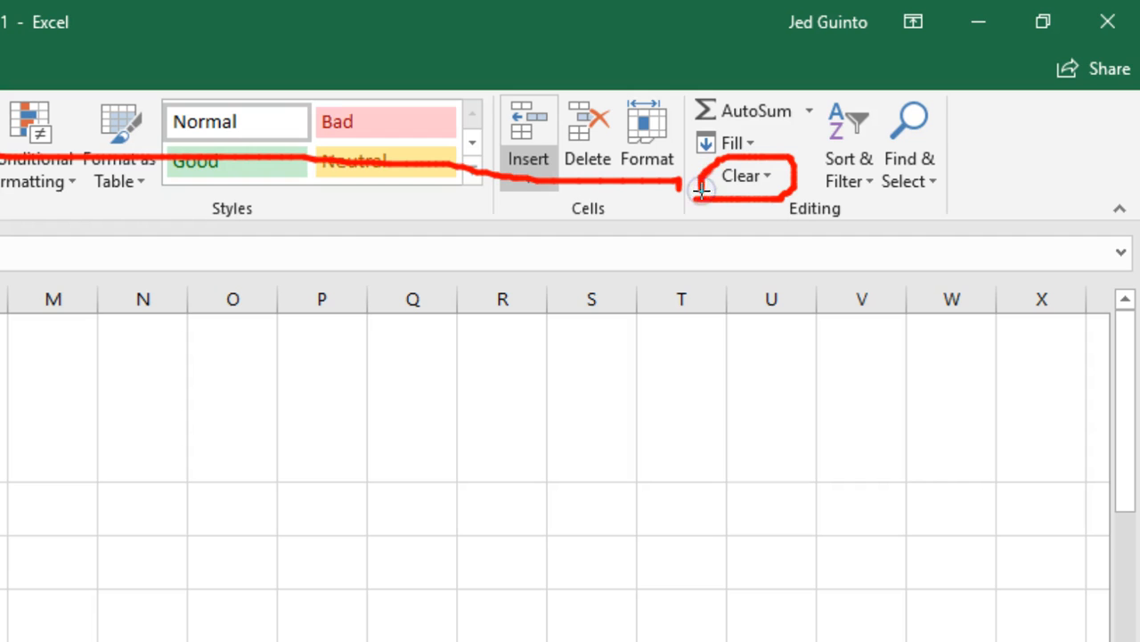
Clear only the formats of the pasted name lists and widen column A so the headings fit
{"action": "left_click", "coordinate": [746, 175]}
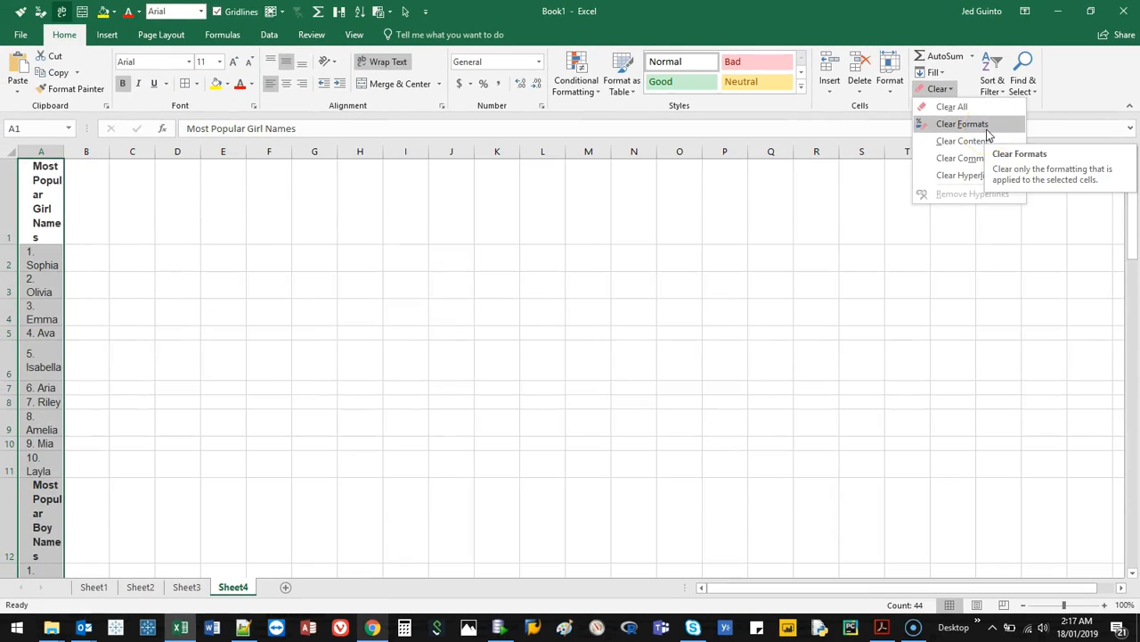
{"action": "left_click", "coordinate": [933, 171]}
{"action": "left_click", "coordinate": [92, 295]}
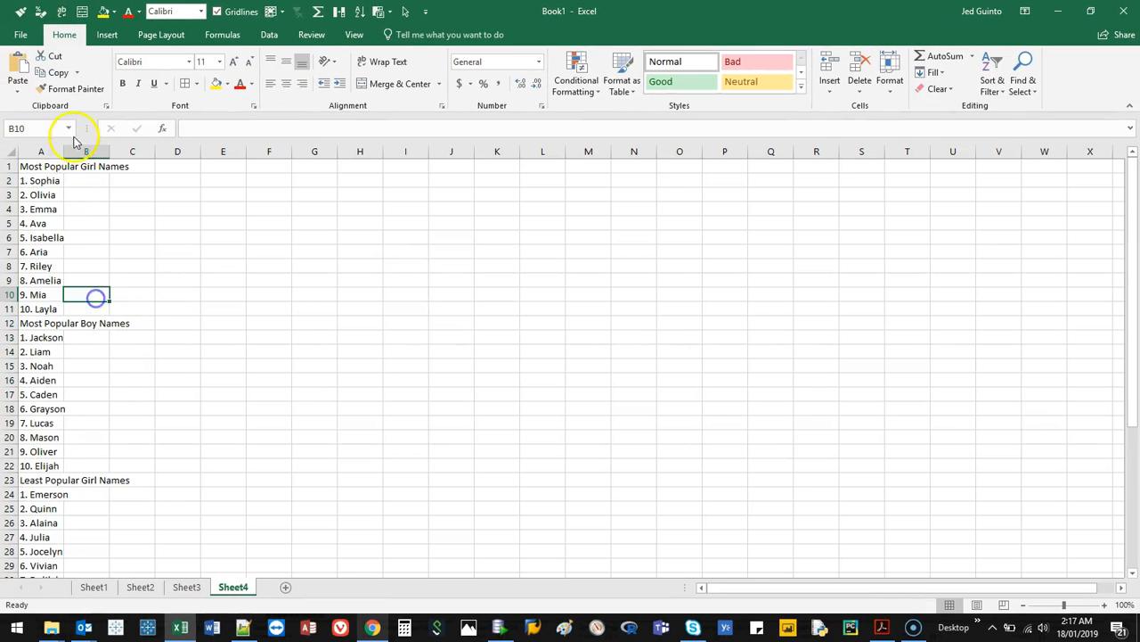
{"action": "left_click_drag", "start_coordinate": [65, 149], "coordinate": [163, 148]}
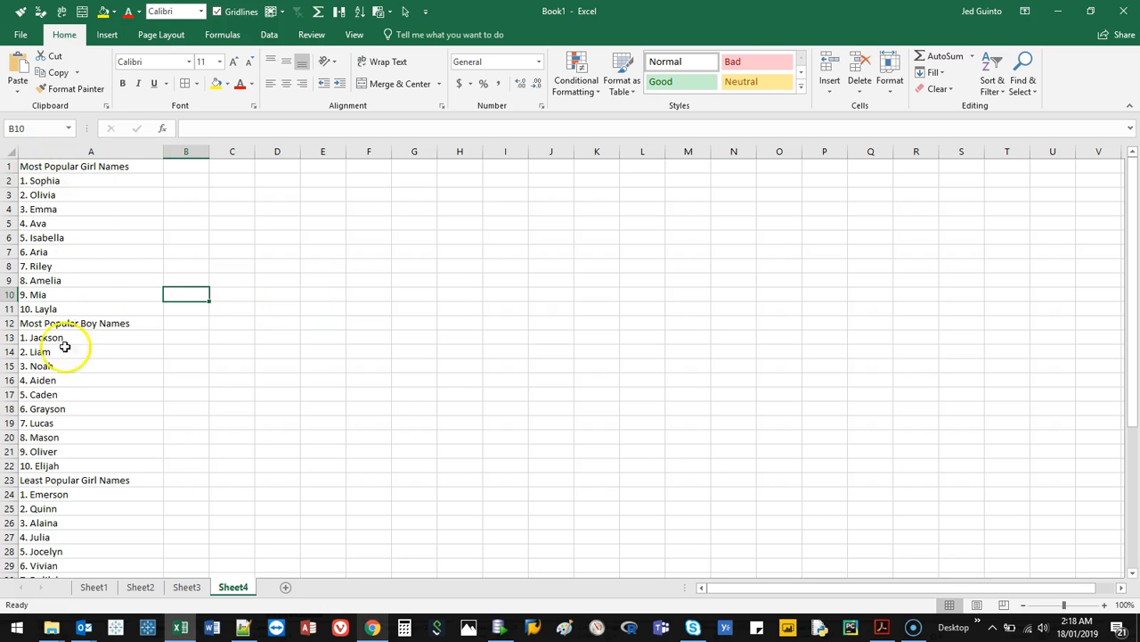
{"action": "left_click_drag", "start_coordinate": [1129, 241], "coordinate": [1130, 161]}
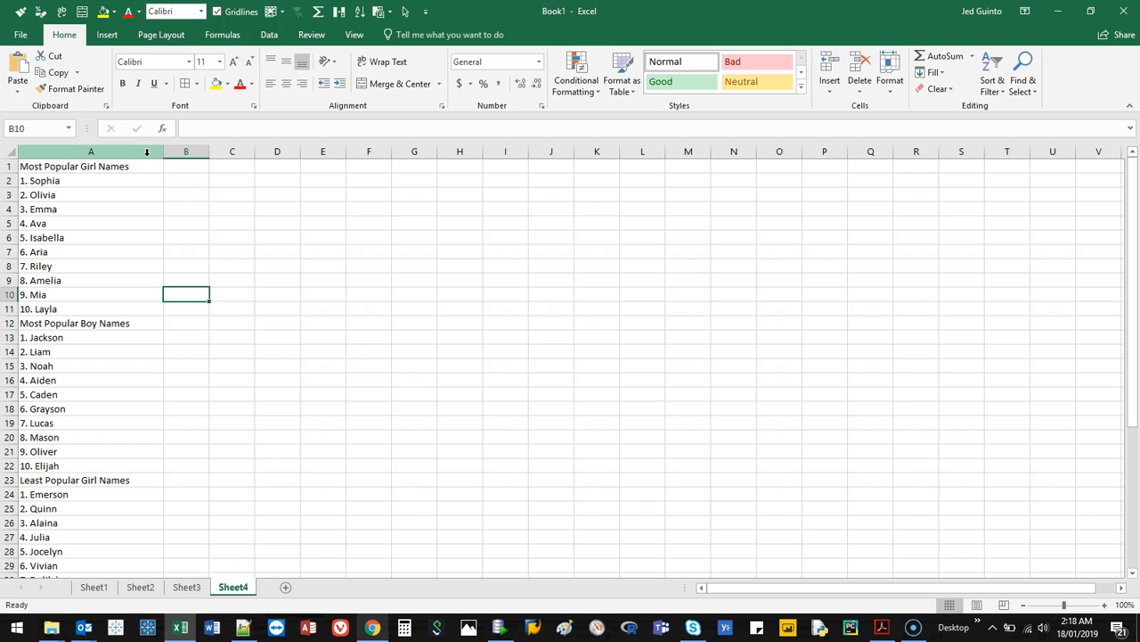
{"action": "left_click", "coordinate": [79, 167]}
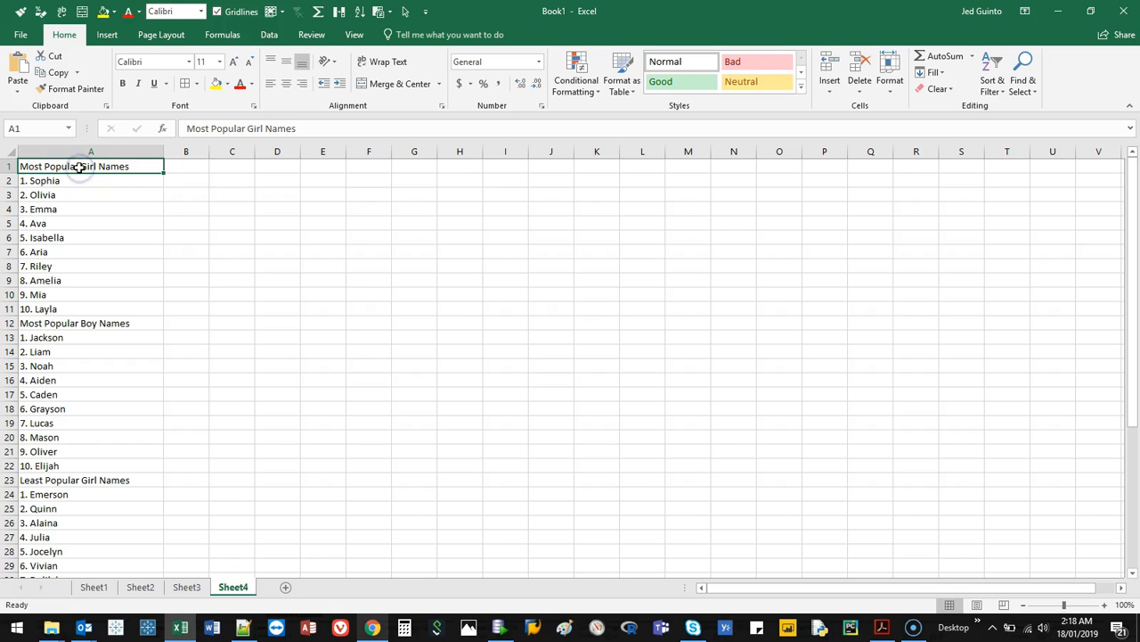
{"action": "key", "text": "shift+space"}
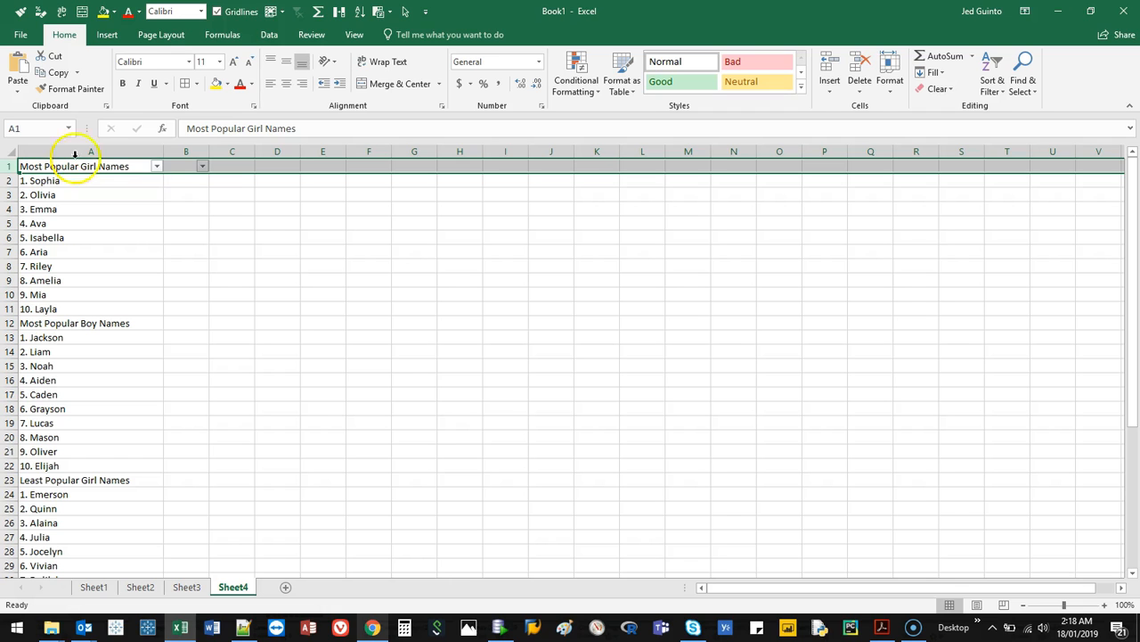
{"action": "left_click", "coordinate": [156, 165]}
{"action": "left_click", "coordinate": [156, 182]}
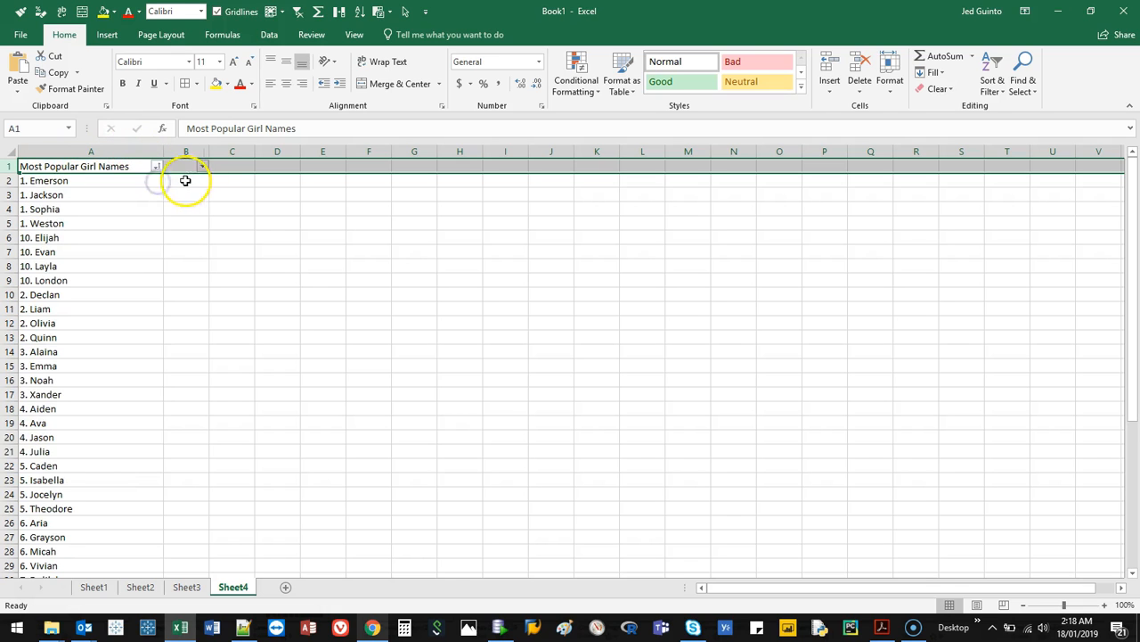
{"action": "left_click", "coordinate": [156, 166]}
{"action": "left_click", "coordinate": [153, 197]}
{"action": "left_click_drag", "start_coordinate": [116, 181], "coordinate": [114, 217]}
{"action": "key", "text": "ctrl+z"}
{"action": "key", "text": "ctrl+z"}
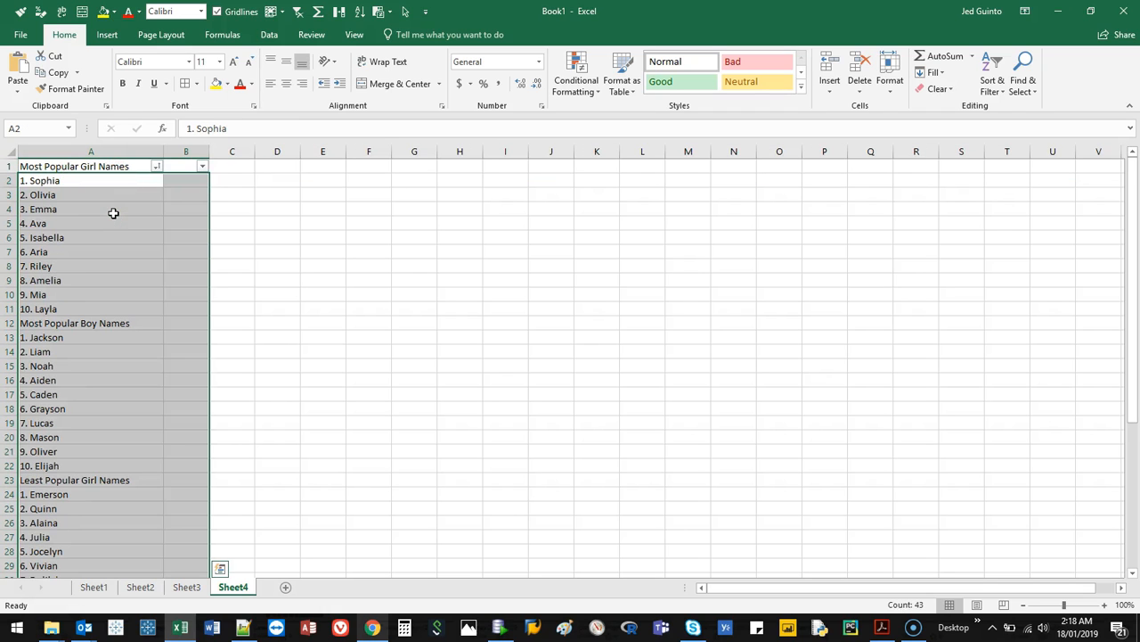
{"action": "left_click", "coordinate": [113, 169]}
Apply a filter to column A and widen the column slightly
{"action": "left_click", "coordinate": [107, 152]}
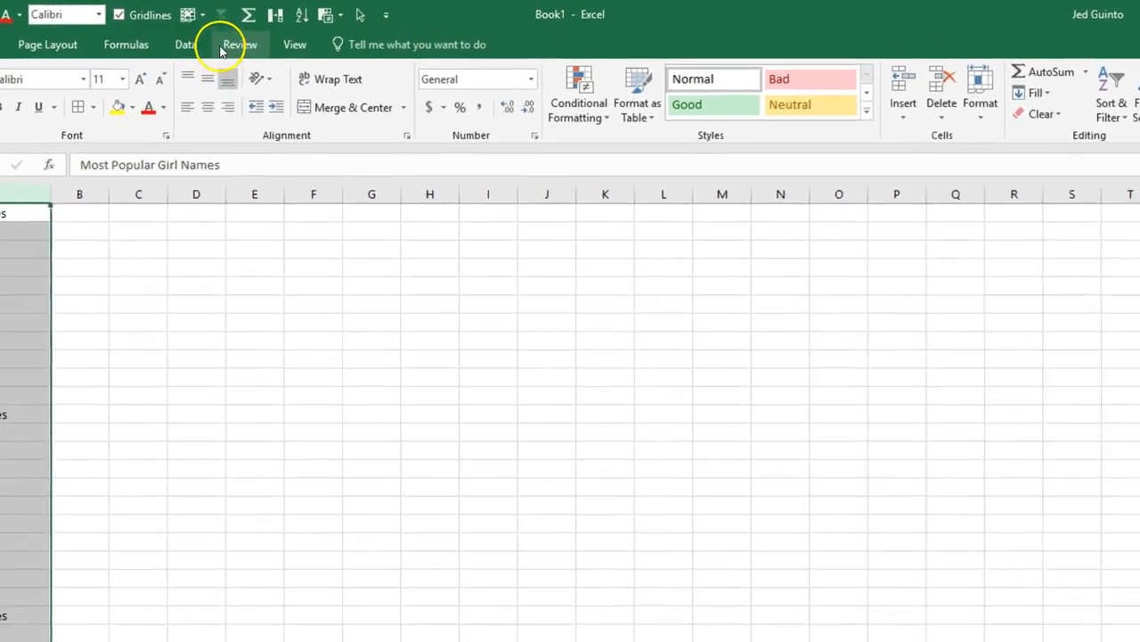
{"action": "left_click", "coordinate": [265, 35]}
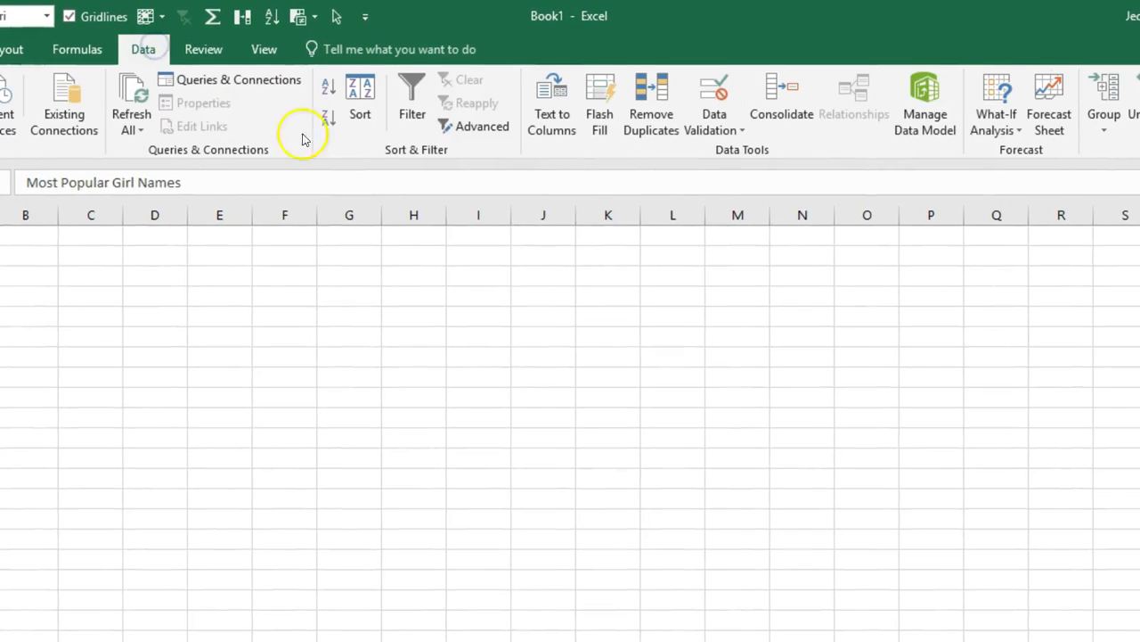
{"action": "left_click", "coordinate": [429, 102]}
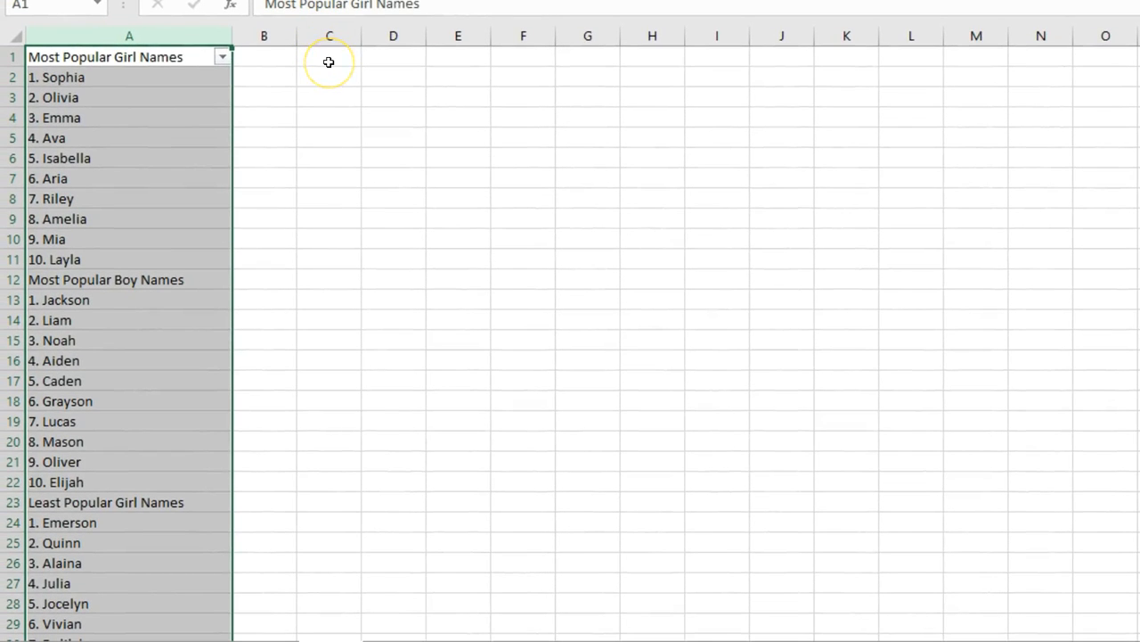
{"action": "left_click_drag", "start_coordinate": [232, 36], "coordinate": [253, 35]}
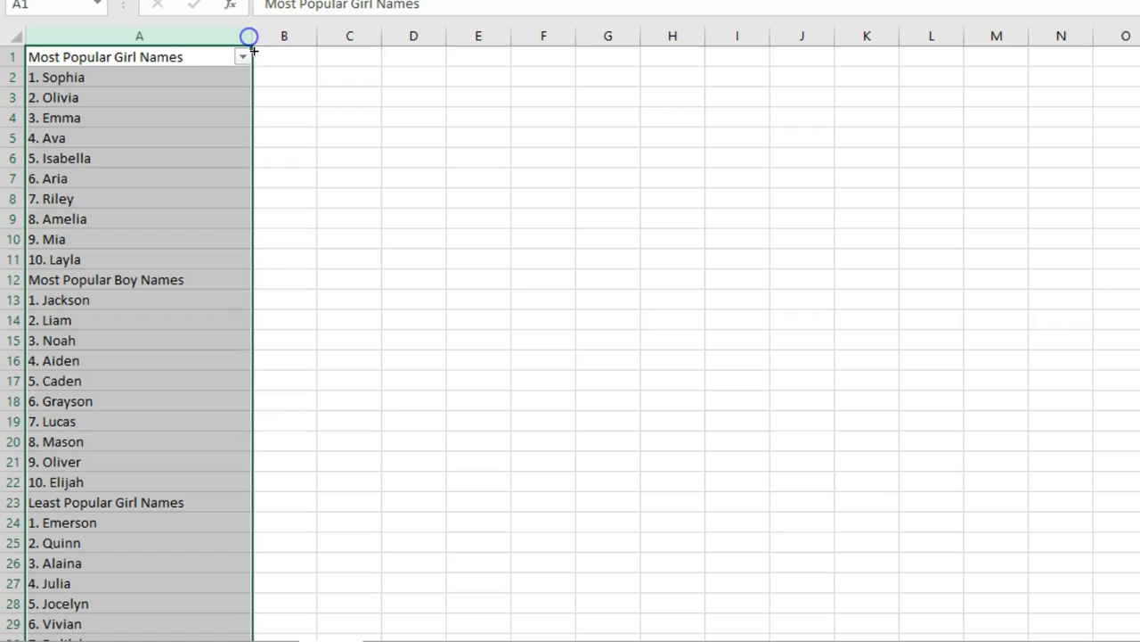
Sort column A from Z to A through its filter
{"action": "left_click", "coordinate": [245, 59]}
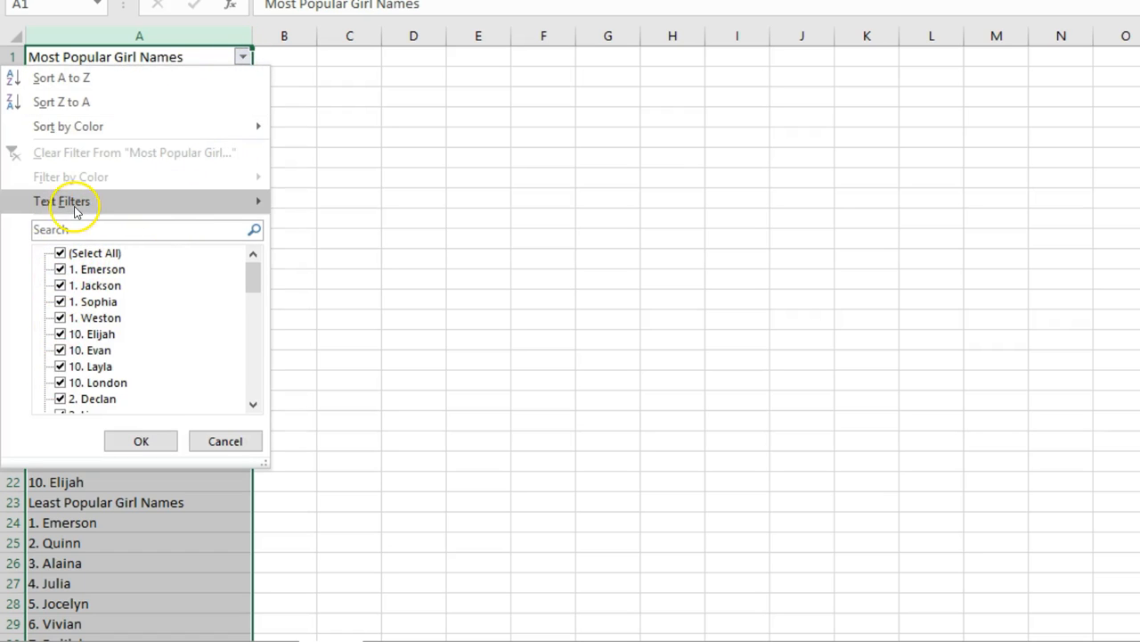
{"action": "mouse_move", "coordinate": [86, 208]}
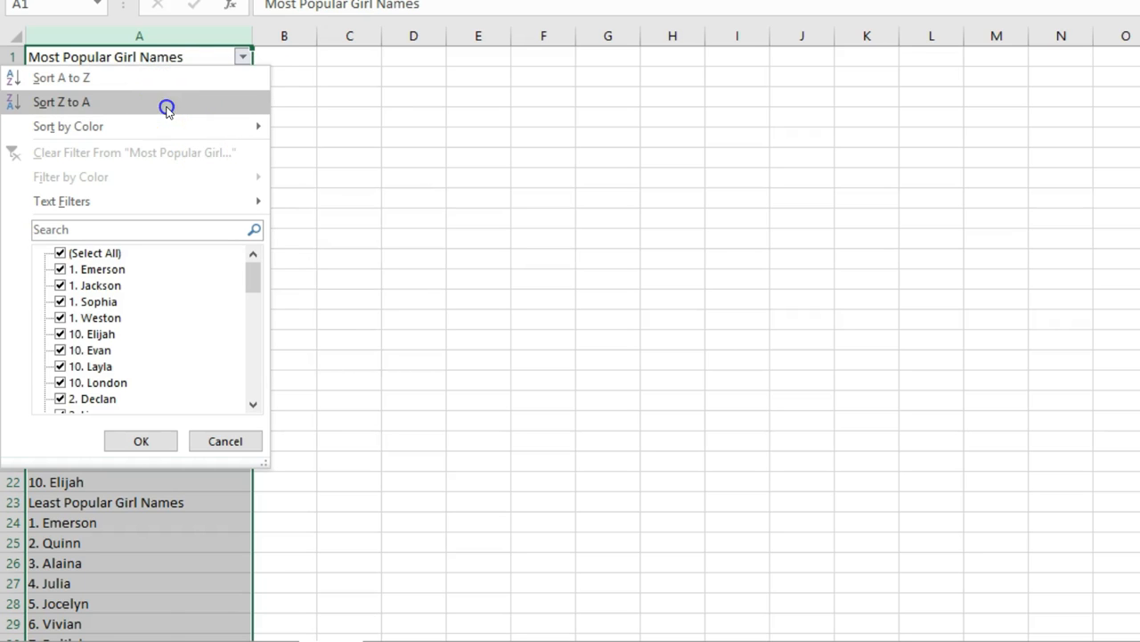
{"action": "left_click", "coordinate": [167, 107]}
Delete rows 2 to 4, which hold the three leftover list headings
{"action": "left_click_drag", "start_coordinate": [127, 77], "coordinate": [127, 112]}
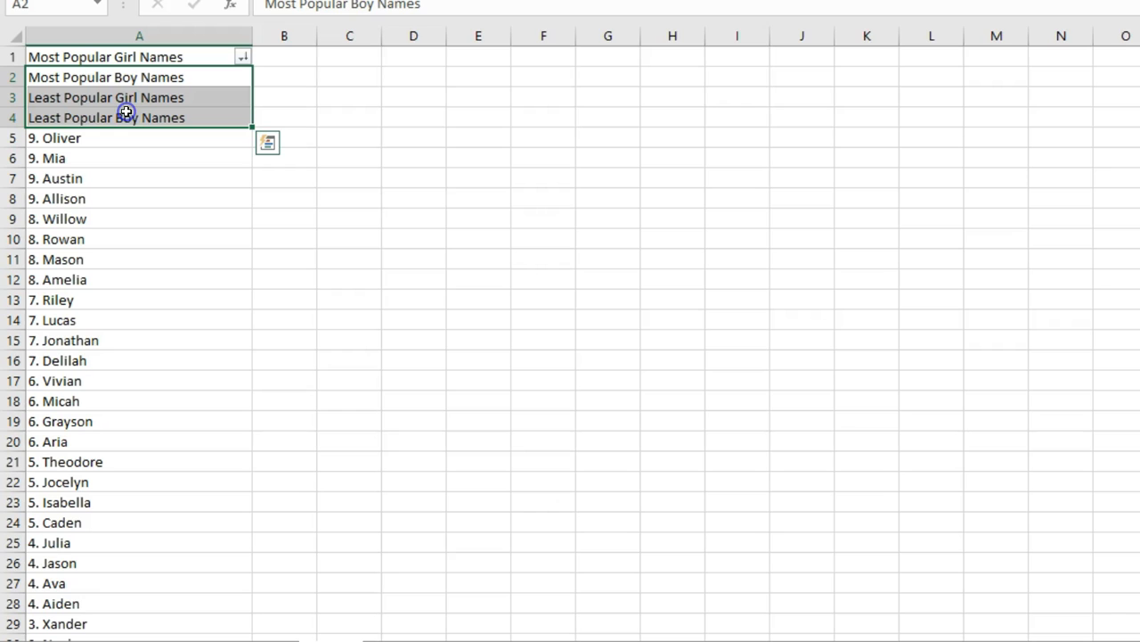
{"action": "key", "text": "shift+space"}
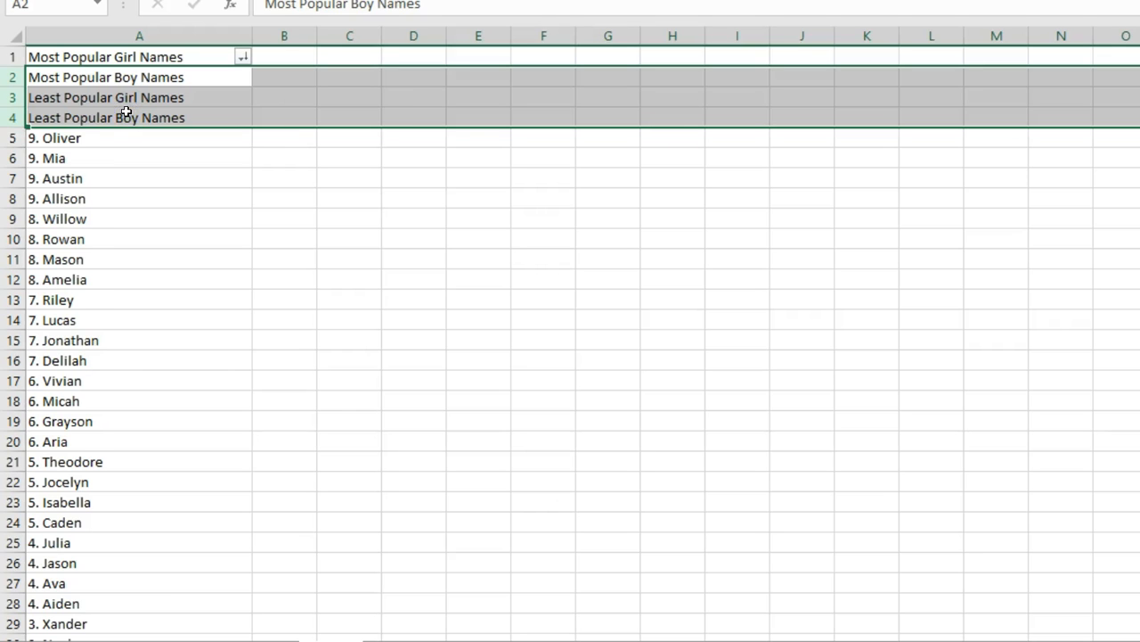
{"action": "key", "text": "ctrl+minus"}
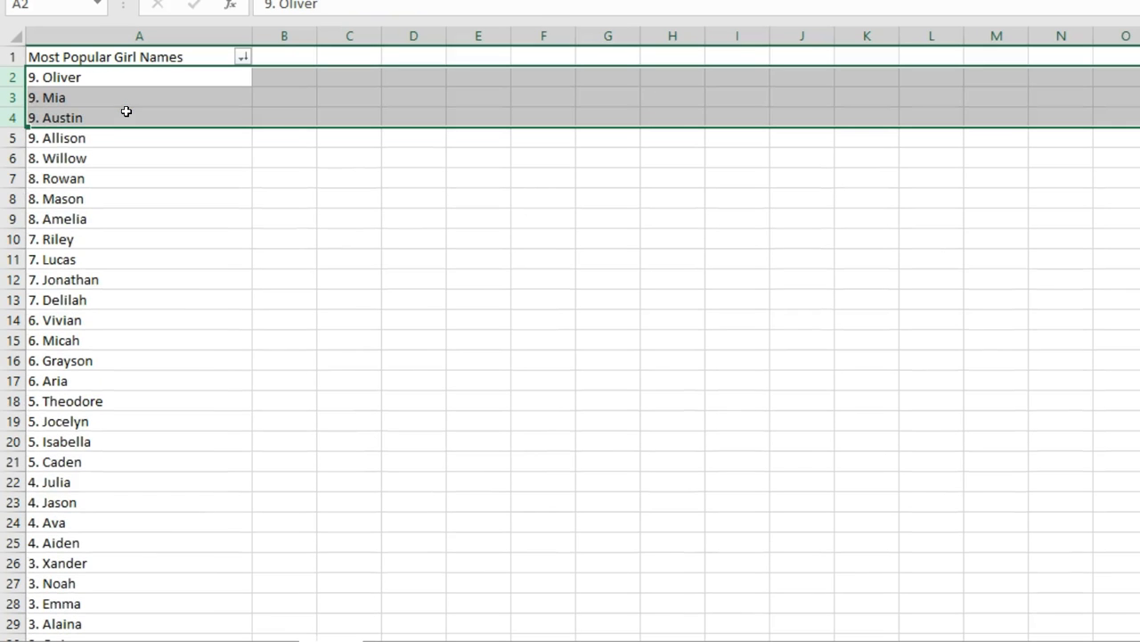
Rename the heading in cell A1 to Names
{"action": "left_click", "coordinate": [126, 57]}
{"action": "type", "text": "N"}
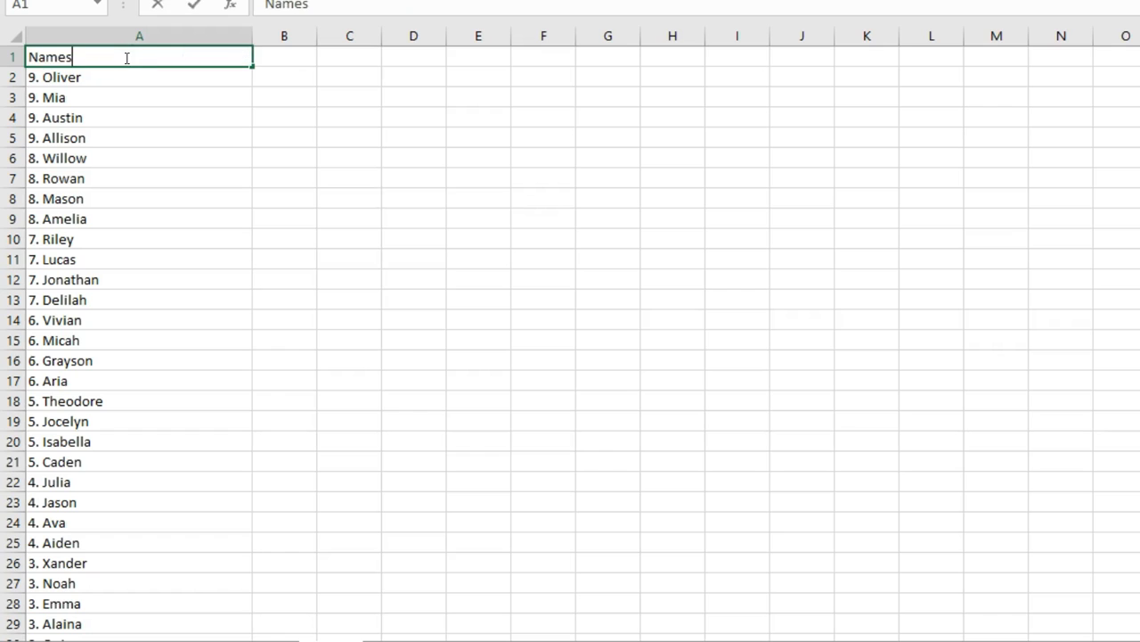
{"action": "type", "text": "ames"}
{"action": "key", "text": "Return"}
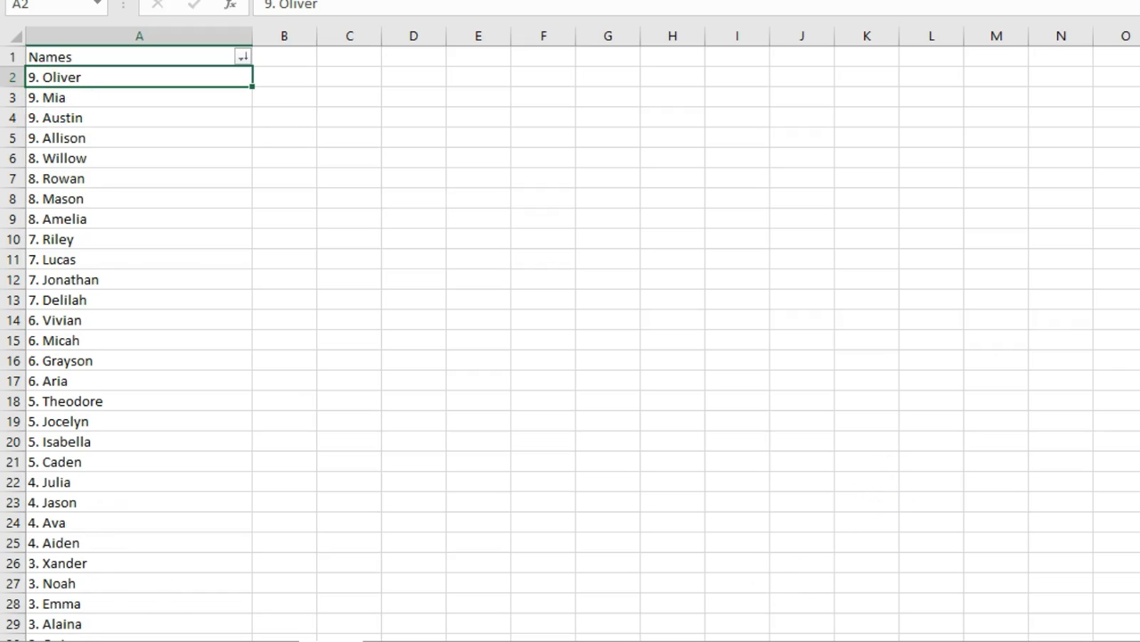
Split the entries from A2 downward with Text to Columns as delimited data, adding Space as a delimiter and keeping the General format
{"action": "scroll", "coordinate": [570, 343], "scroll_direction": "down", "scroll_amount": 5}
{"action": "scroll", "coordinate": [570, 343], "scroll_direction": "up", "scroll_amount": 5}
{"action": "scroll", "coordinate": [570, 343], "scroll_direction": "down", "scroll_amount": 5}
{"action": "scroll", "coordinate": [570, 343], "scroll_direction": "up", "scroll_amount": 5}
{"action": "key", "text": "ctrl+shift+Down"}
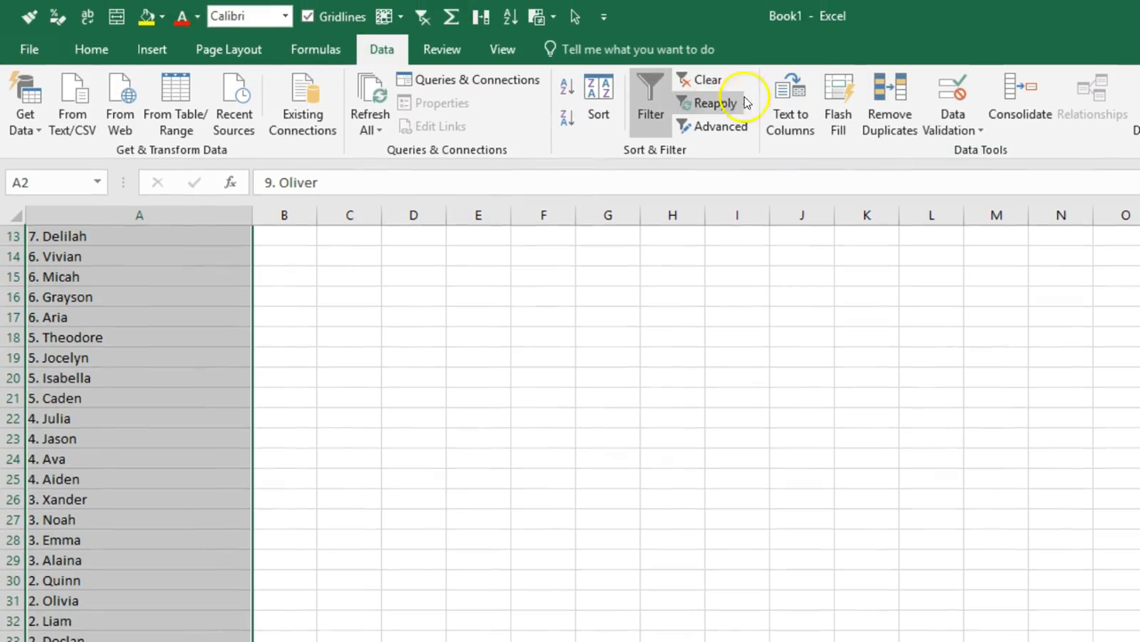
{"action": "left_click", "coordinate": [791, 114]}
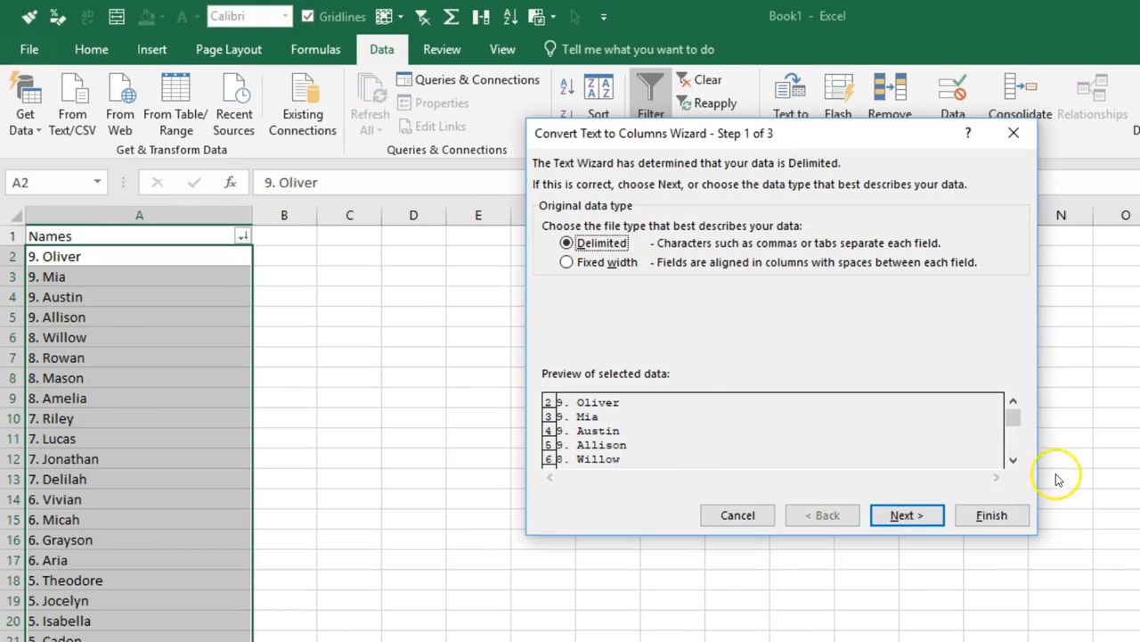
{"action": "left_click", "coordinate": [904, 515]}
{"action": "left_click", "coordinate": [573, 300]}
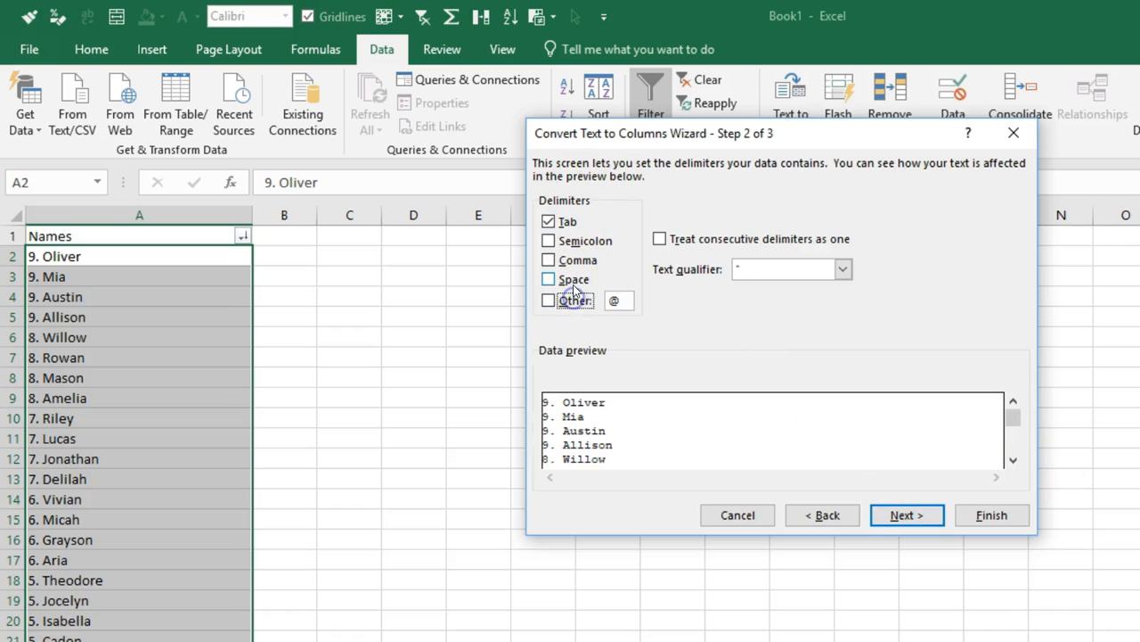
{"action": "left_click", "coordinate": [571, 279]}
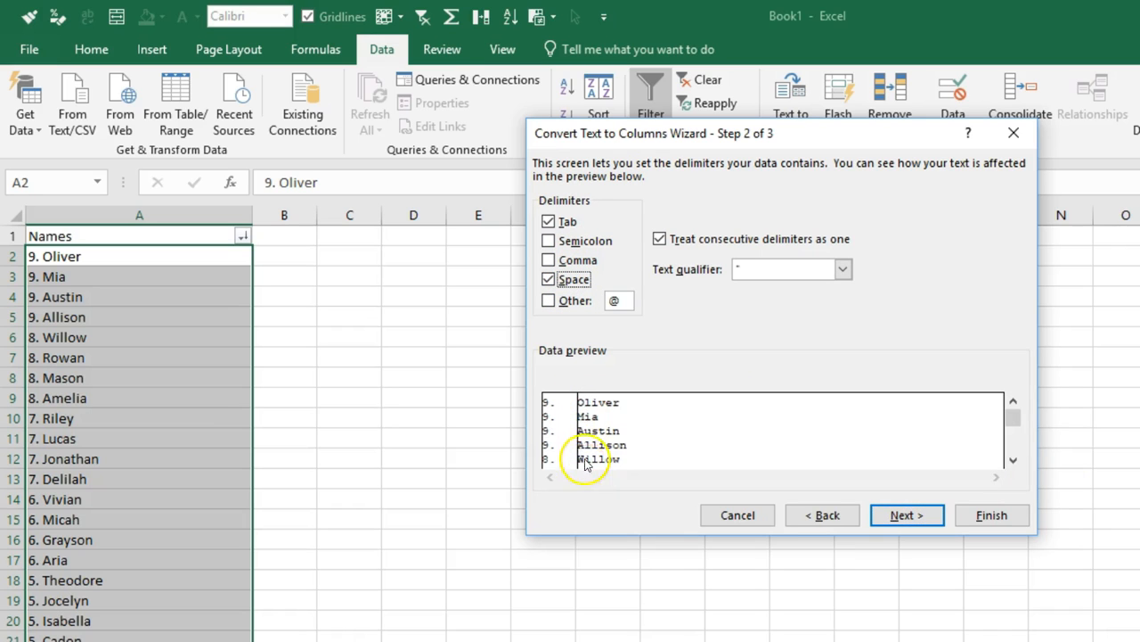
{"action": "left_click", "coordinate": [906, 515]}
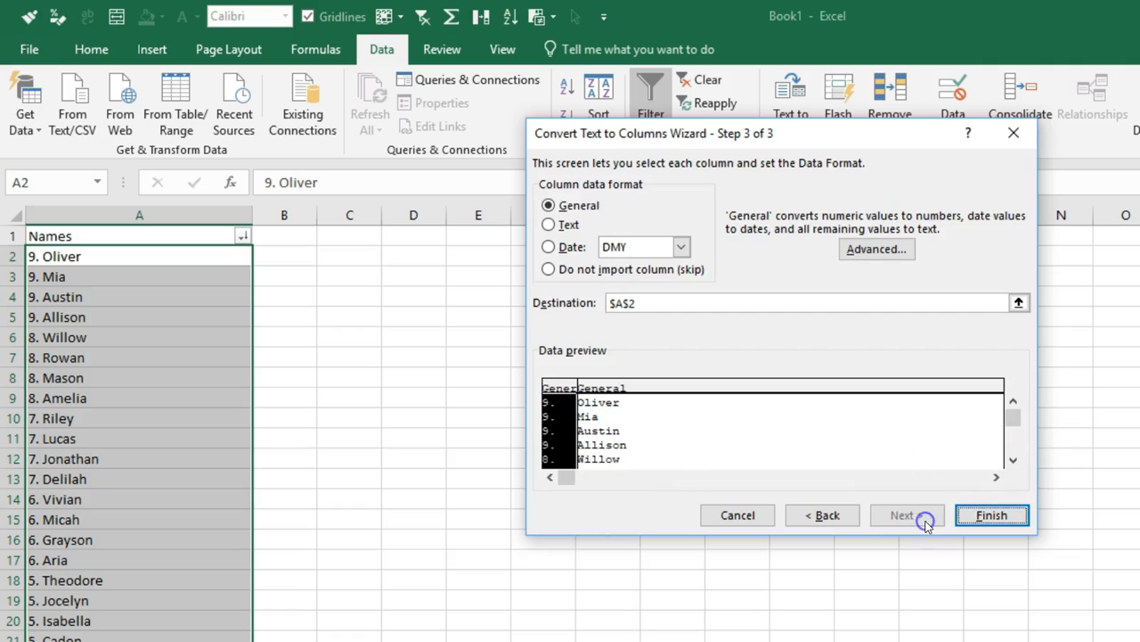
{"action": "left_click", "coordinate": [990, 516]}
Move the separated names from column B, starting at B2, into column A from A2, overwriting the rank numbers
{"action": "left_click", "coordinate": [268, 258]}
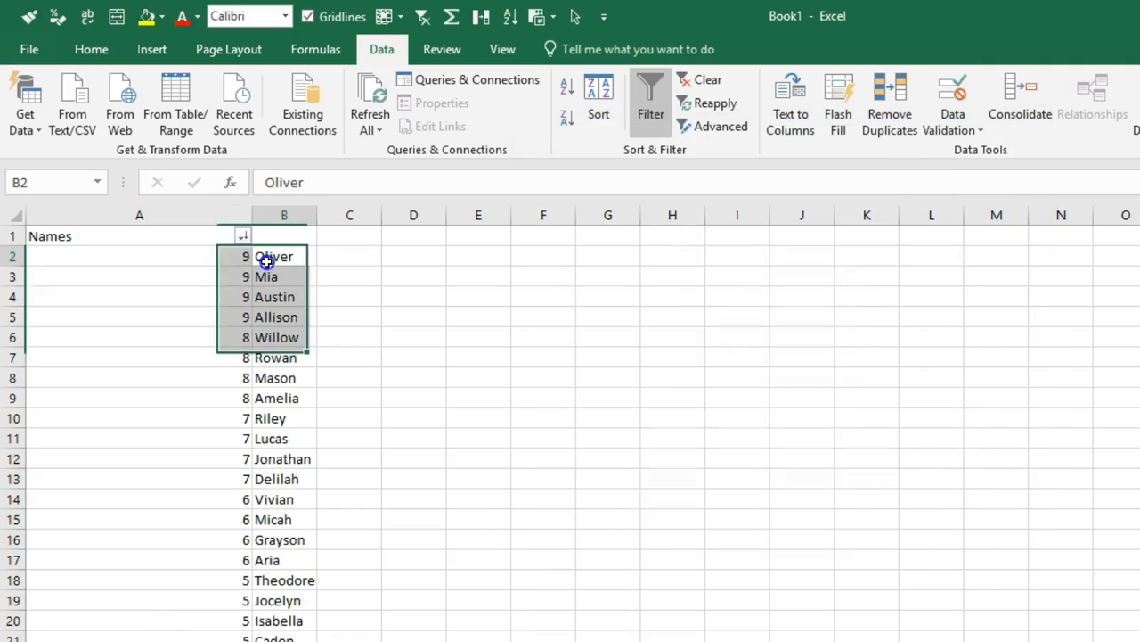
{"action": "key", "text": "ctrl+shift+Down"}
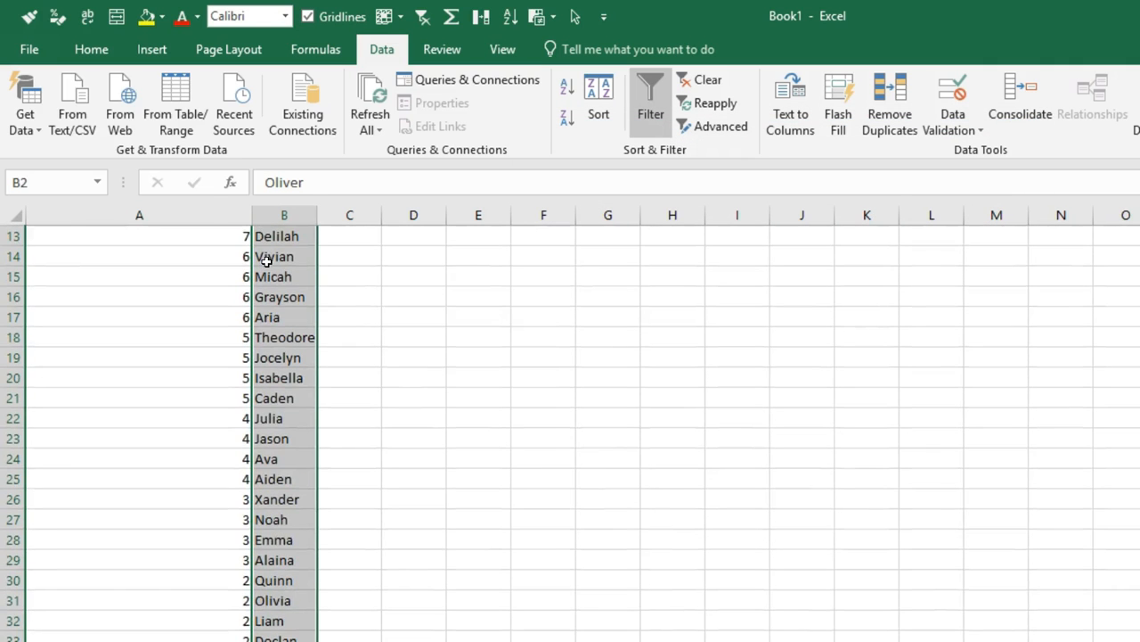
{"action": "key", "text": "ctrl+x"}
{"action": "key", "text": "Left"}
{"action": "key", "text": "ctrl+v"}
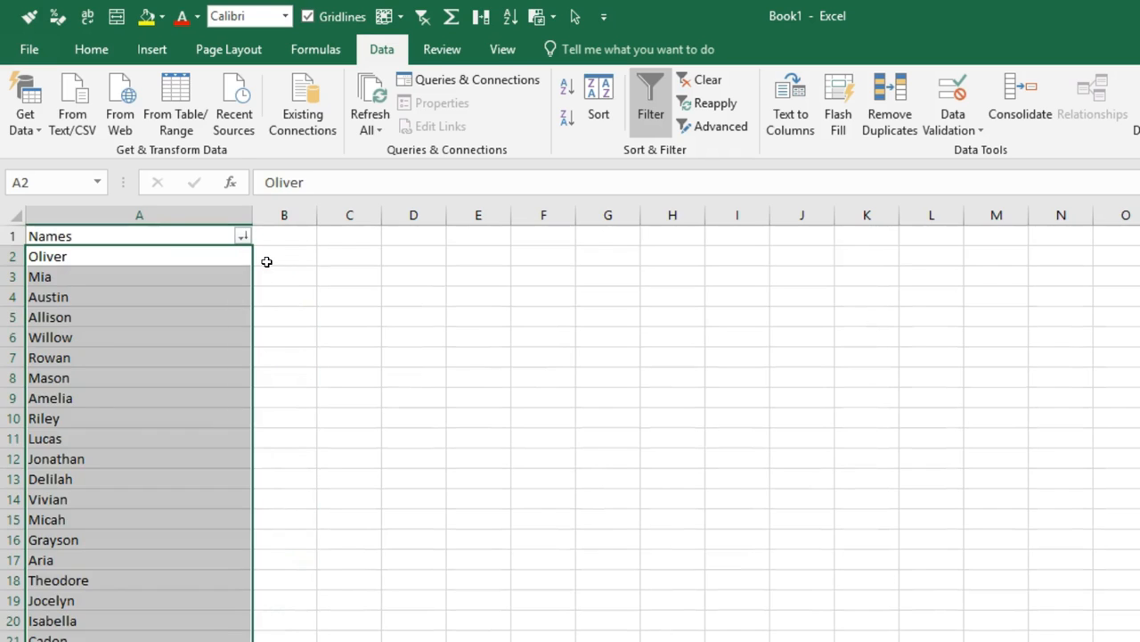
Make the heading row 1 bold and remove the filter from column A
{"action": "key", "text": "Up"}
{"action": "key", "text": "shift+space"}
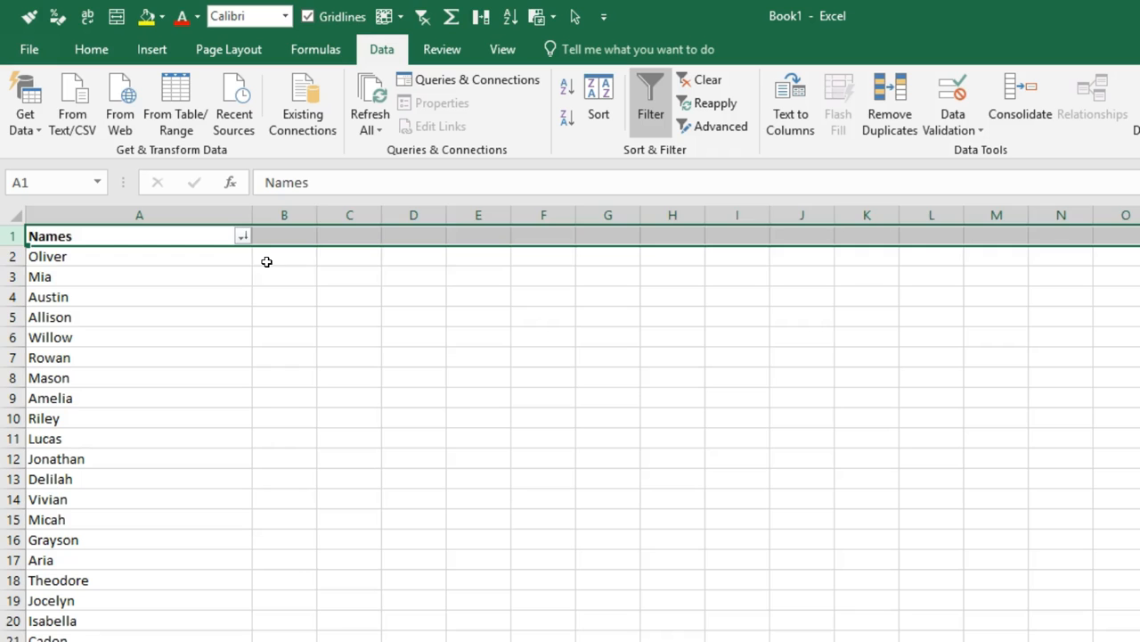
{"action": "key", "text": "Down"}
{"action": "key", "text": "ctrl+shift+l"}
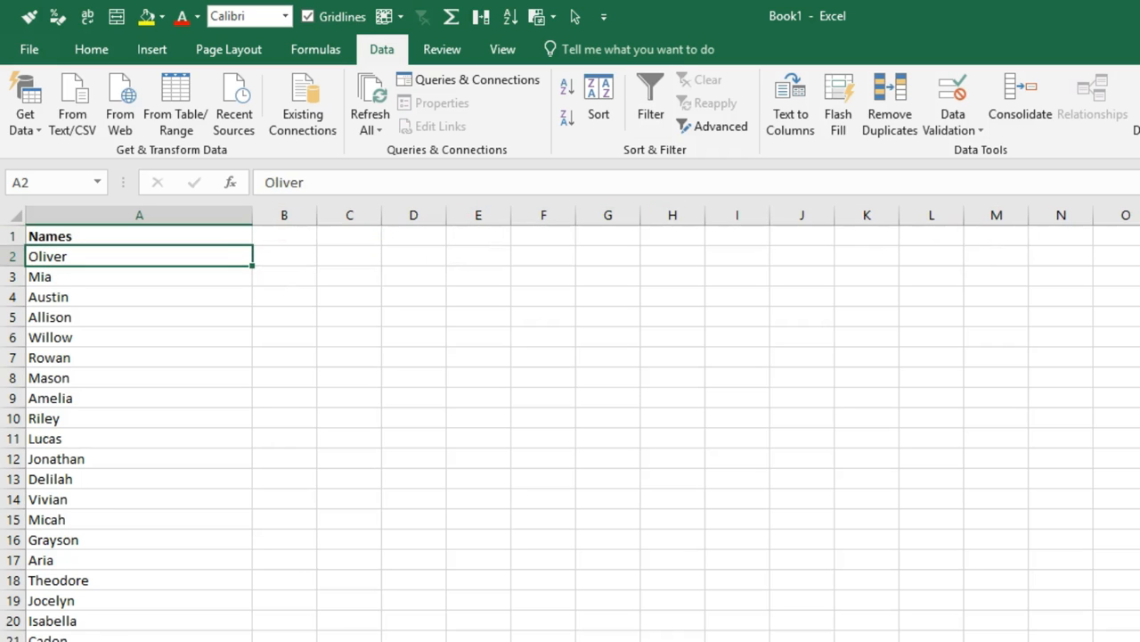
{"action": "scroll", "coordinate": [570, 433], "scroll_direction": "down", "scroll_amount": 5}
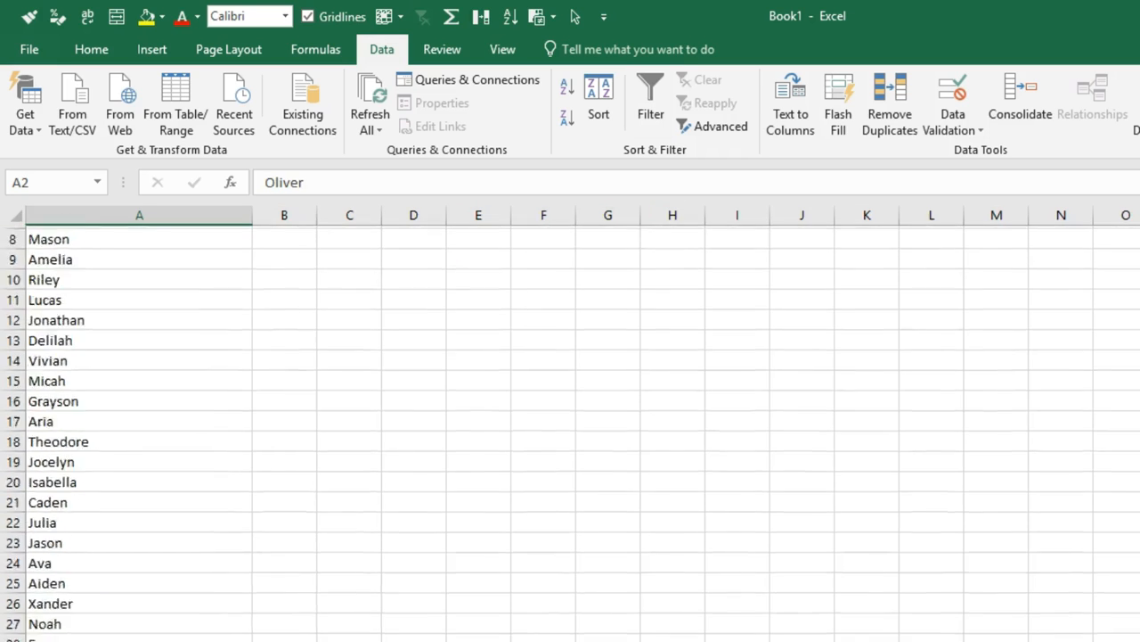
{"action": "key", "text": "ctrl+BackSpace"}
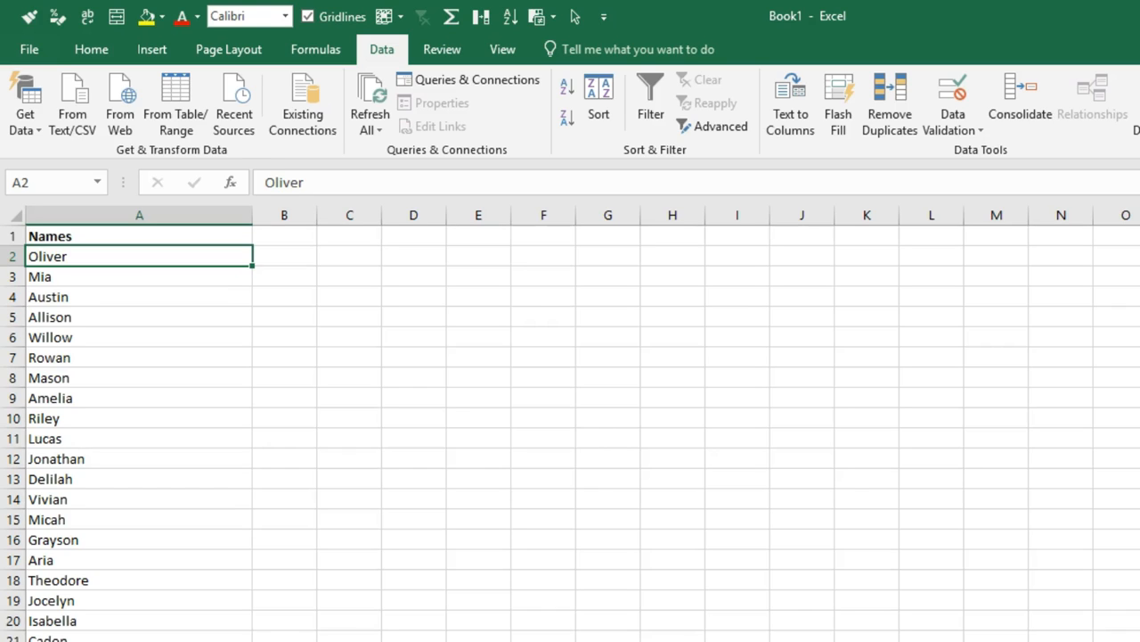